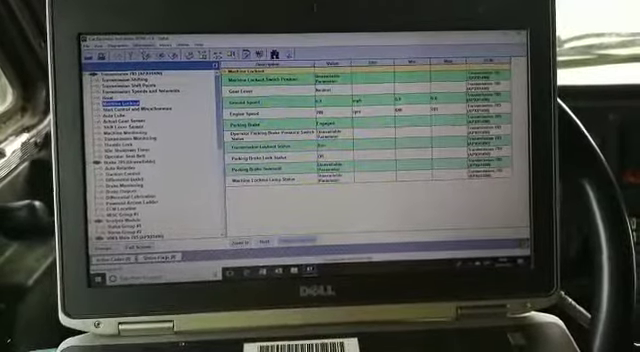
From the data logger menu, view a saved log file and bring up Select Parameters
click(148, 46)
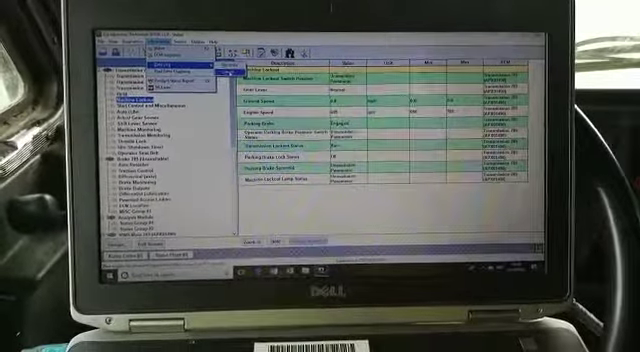
click(228, 73)
click(256, 52)
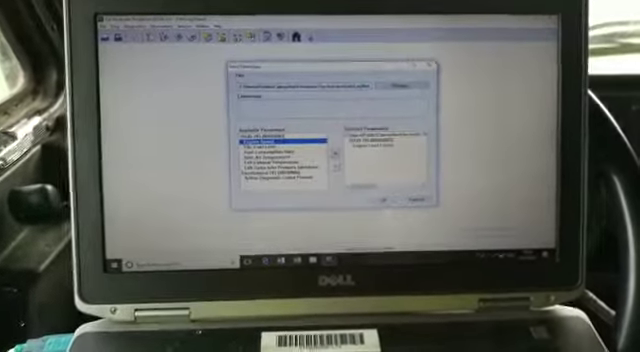
Add Engine Load Factor, FRC Fuel Limit and Fuel Consumption Rate, then confirm to draw the graph
key(Down)
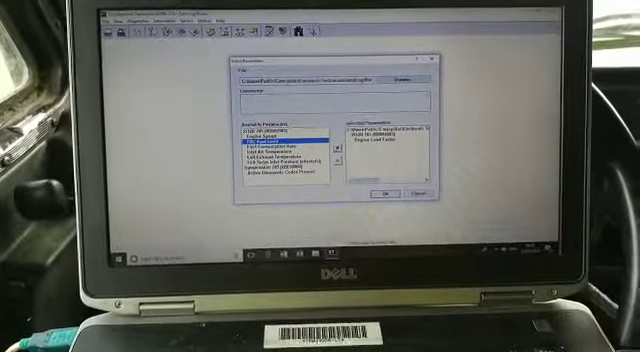
key(Return)
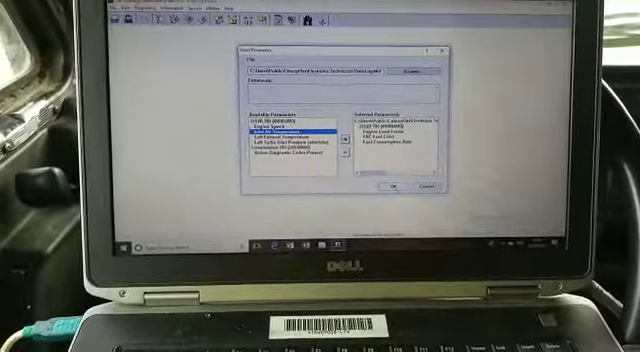
key(Return)
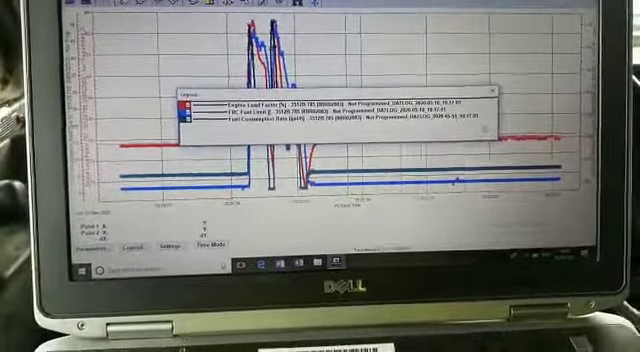
Dismiss the Legend window covering the load, fuel limit and consumption traces
key(Escape)
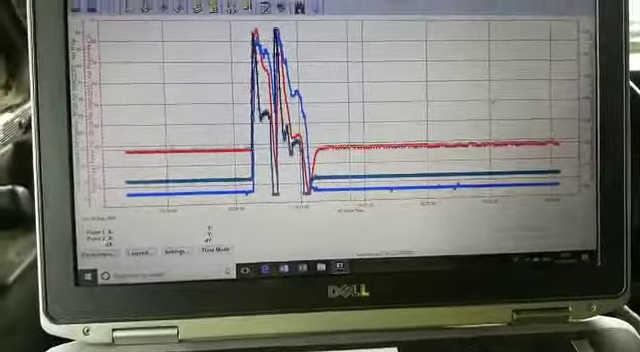